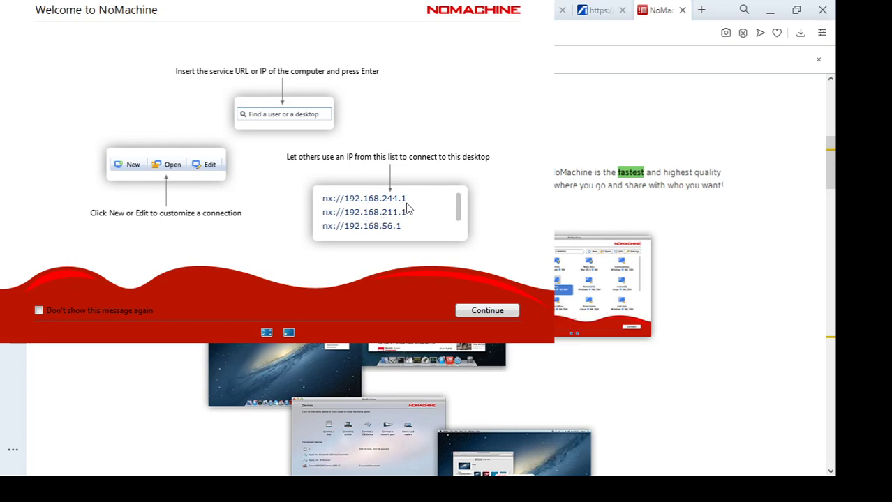
mouse_move(457, 207)
left_mouse_down()
mouse_move(461, 217)
mouse_move(459, 207)
left_mouse_up()
mouse_move(458, 219)
left_mouse_down()
mouse_move(458, 205)
mouse_move(458, 231)
left_mouse_up()
triple_click(379, 232)
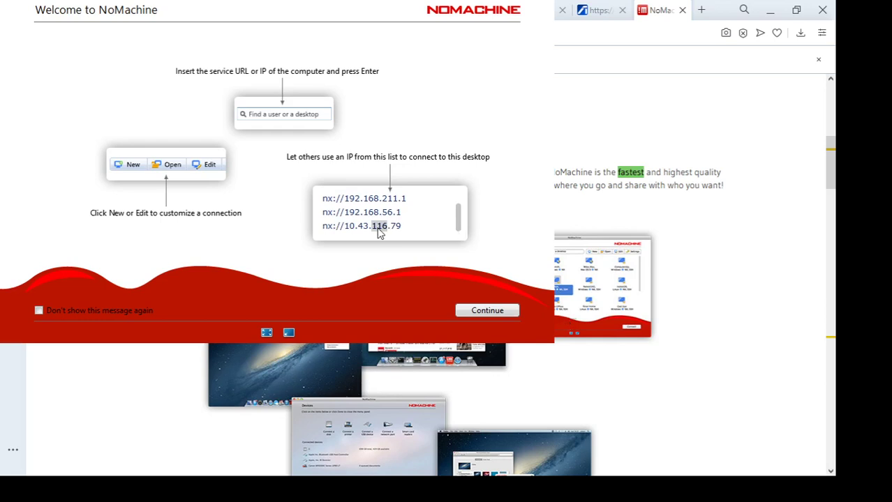
double_click(379, 232)
left_click(368, 231)
double_click(366, 232)
double_click(378, 231)
left_click(362, 232)
double_click(350, 230)
Step: Dismiss the welcome tips and select the Desktop-vib2qtc Windows 10 machine in Recent connections
left_click(472, 312)
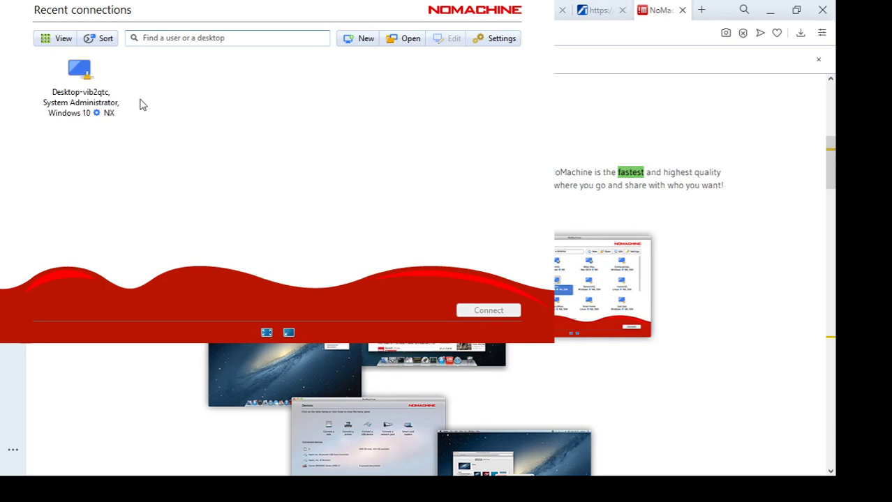
left_click(110, 118)
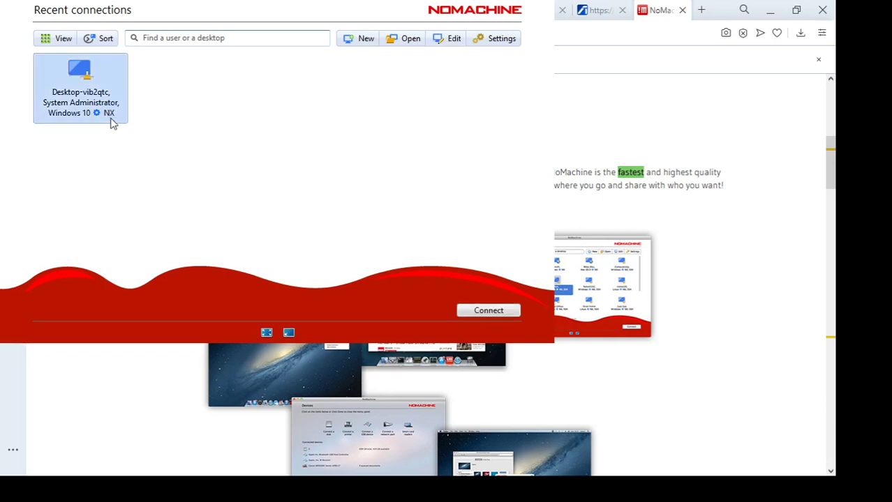
left_click(138, 117)
left_click(82, 94)
left_click(151, 153)
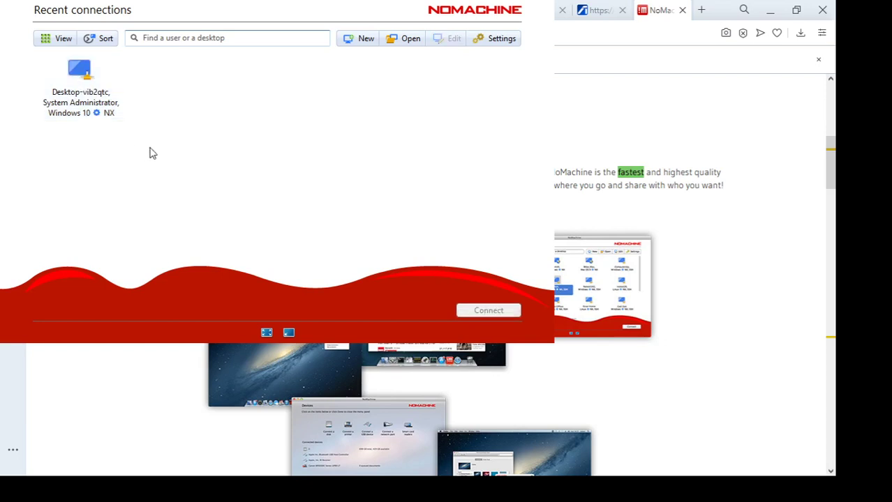
left_click(109, 117)
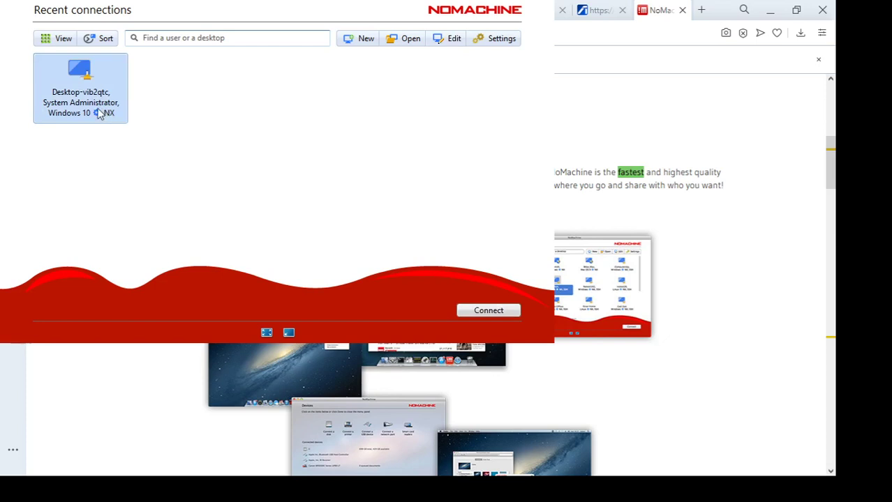
Step: Connect to Desktop-vib2qtc and log in with the administrator account's password, which is rejected
double_click(100, 115)
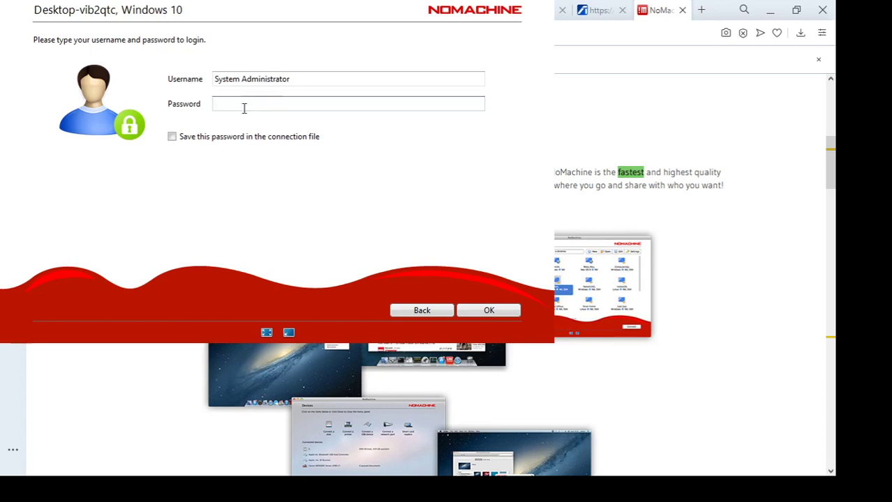
left_click(295, 82)
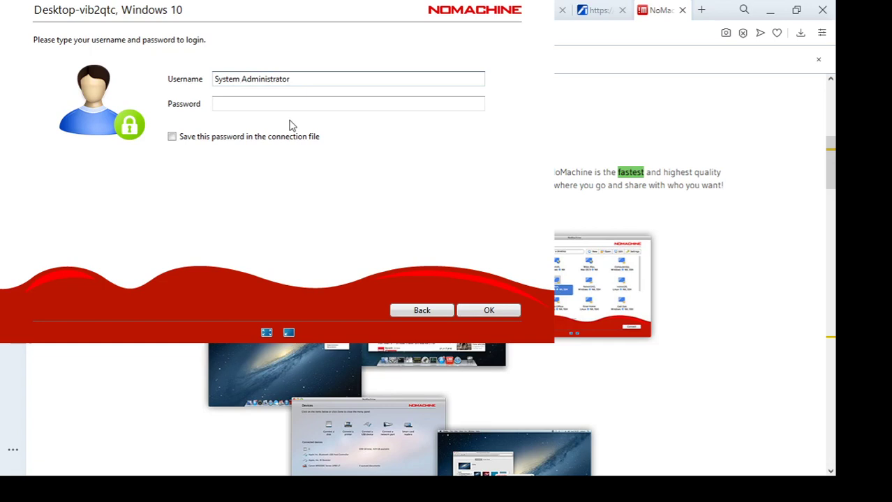
left_click(279, 104)
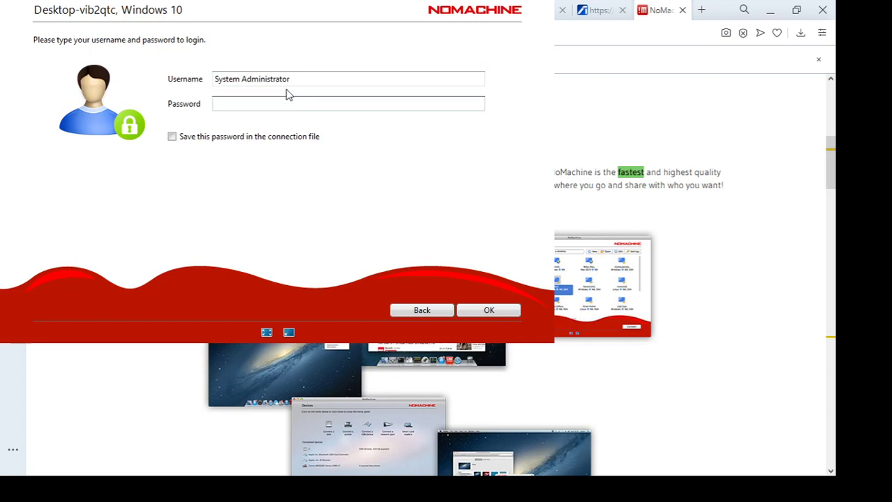
type("******")
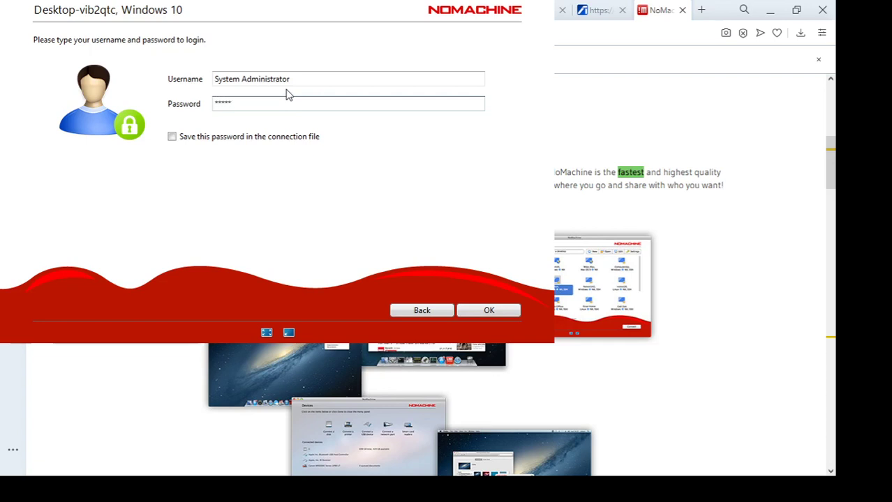
type("*")
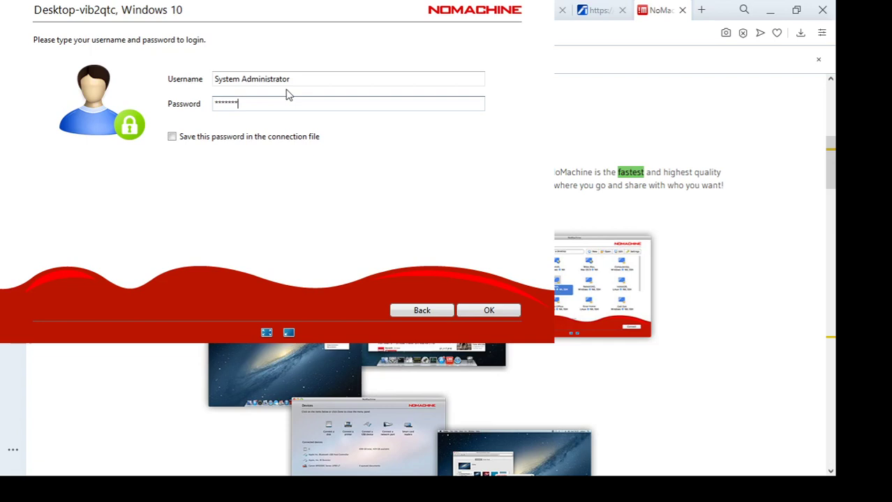
type("*")
left_click(474, 309)
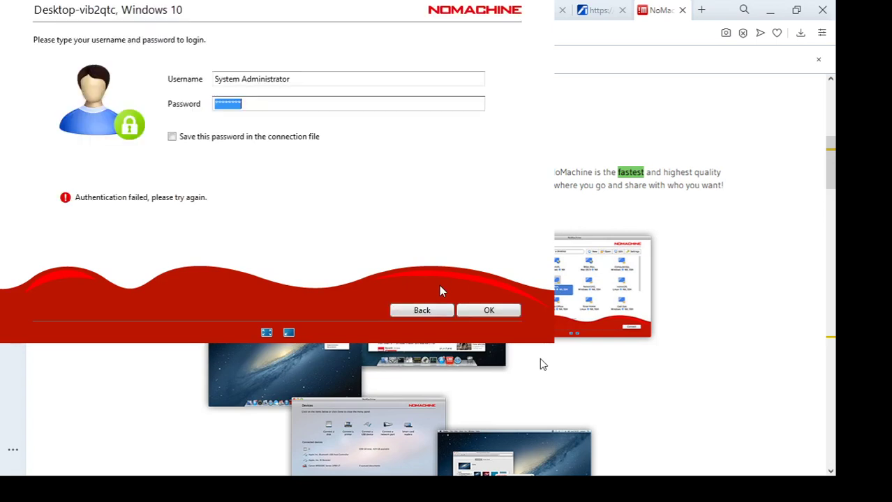
Step: Clear the rejected password, enter the account password again and submit it
key("BackSpace")
type("***")
type("******")
key("Return")
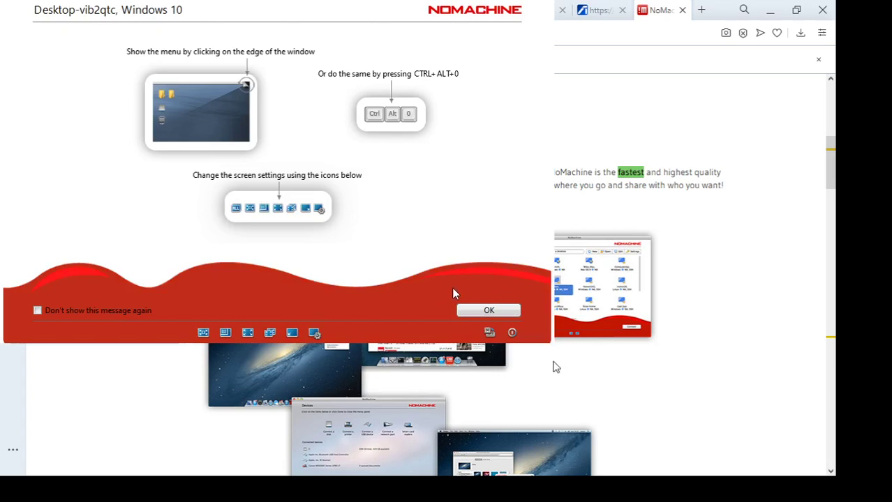
Step: Acknowledge the first in-session tips page once the Desktop-vib2qtc session connects
left_click(476, 313)
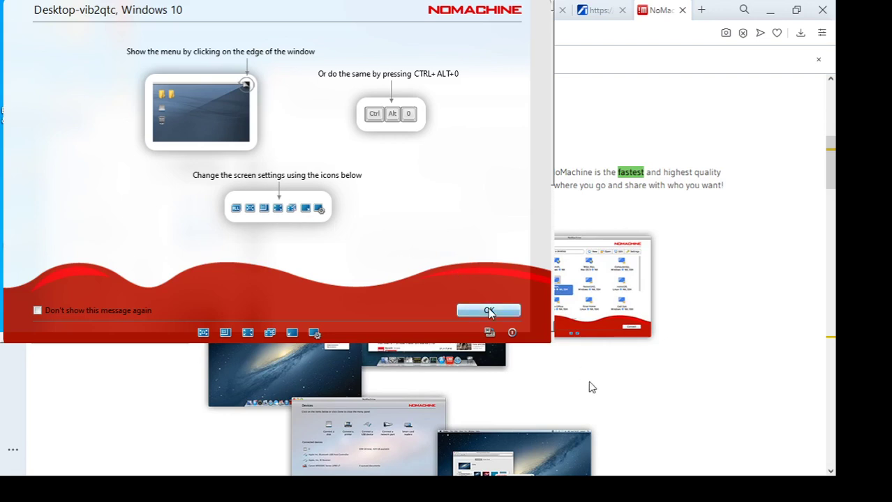
Step: Dismiss the toolbar overview tip to reach the Menu panel tip page
left_click(488, 311)
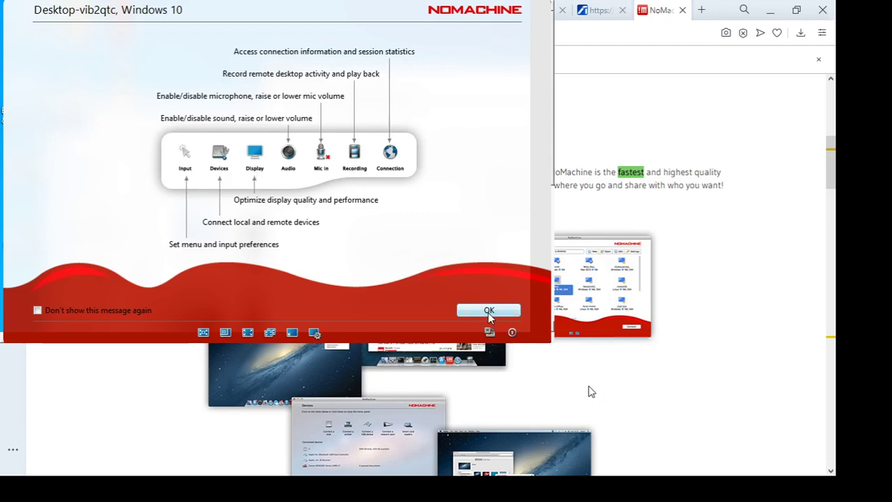
left_click(489, 314)
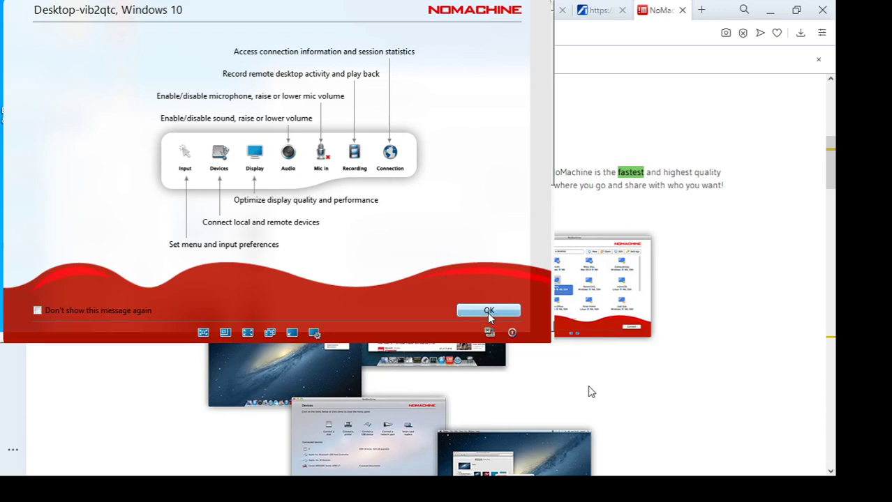
left_click(491, 312)
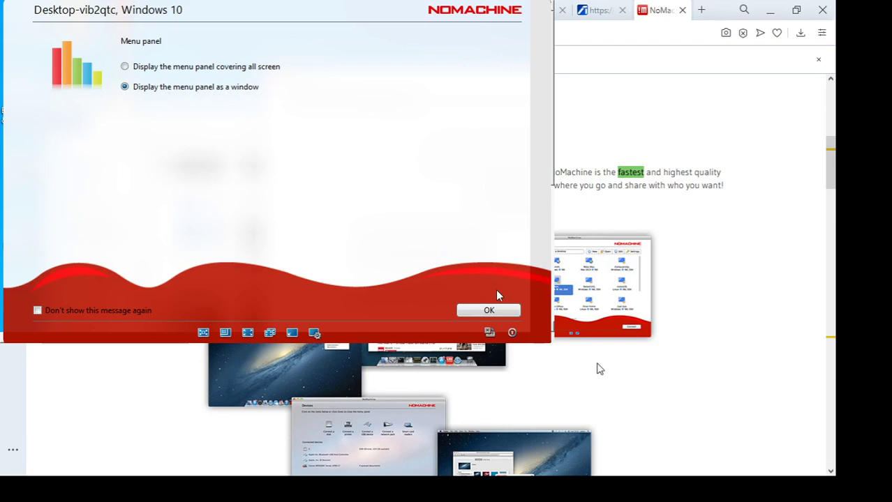
Step: Close the Menu panel tip to reach the Audio streaming page
left_click(481, 310)
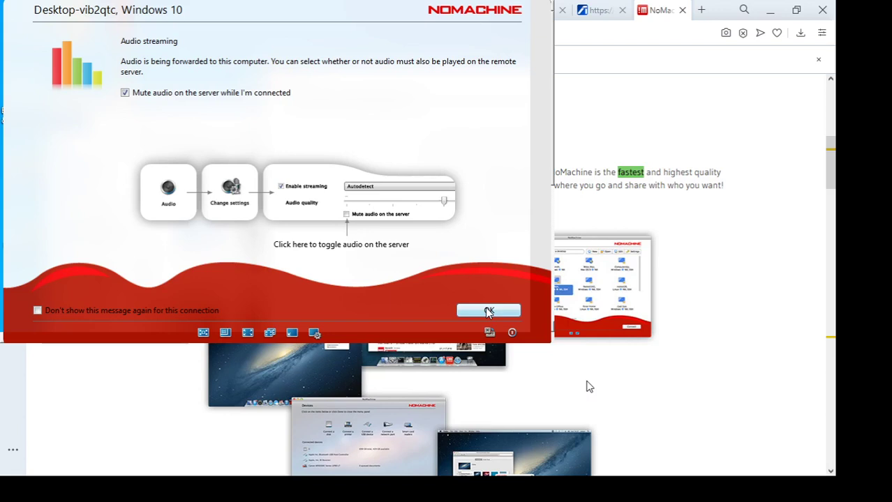
Step: Close the Audio streaming tip to reach the Display resolution page
left_click(488, 312)
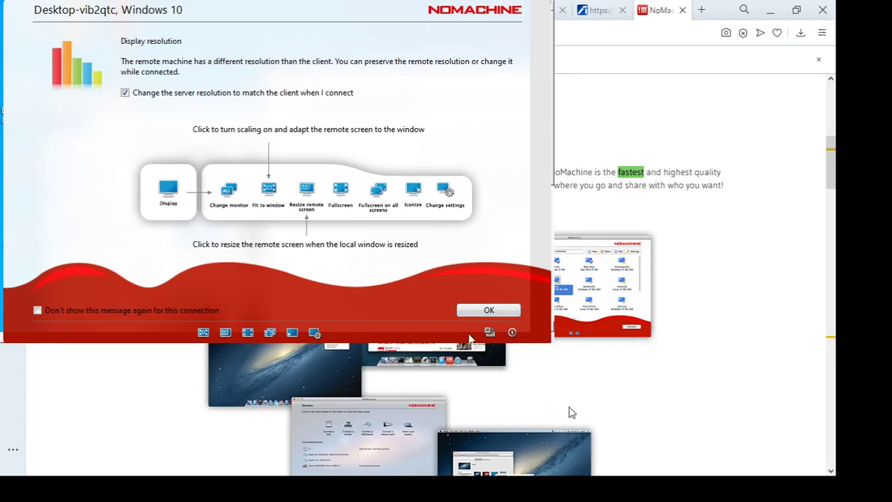
Step: Close the Display resolution tip and move the remote Welcome to NoMachine window up-left
left_click(489, 311)
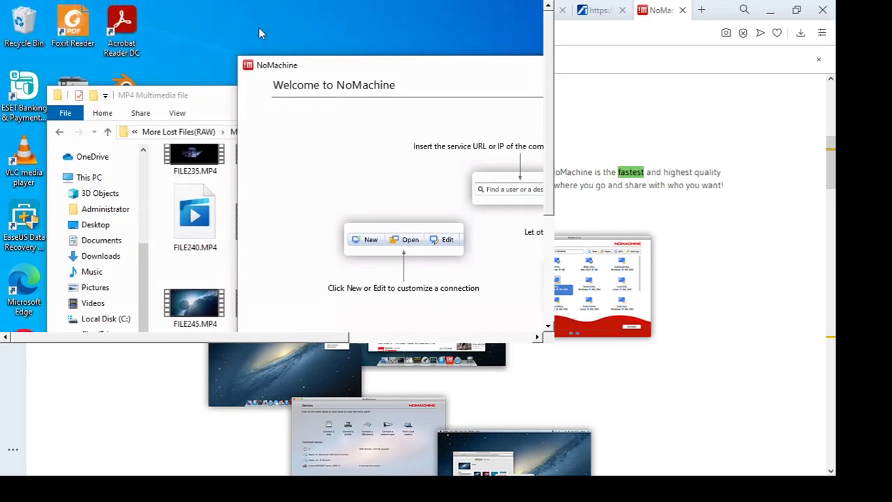
left_click_drag(337, 72, 189, 110)
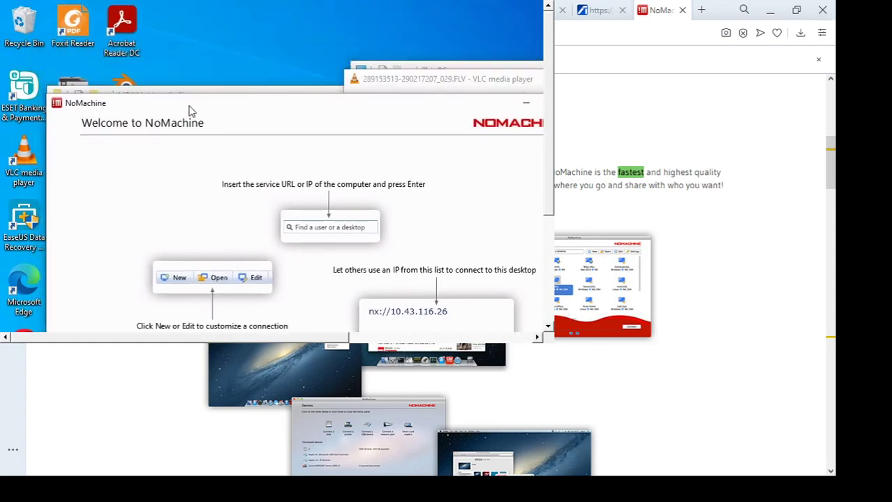
left_click(418, 84)
left_click_drag(417, 84, 266, 71)
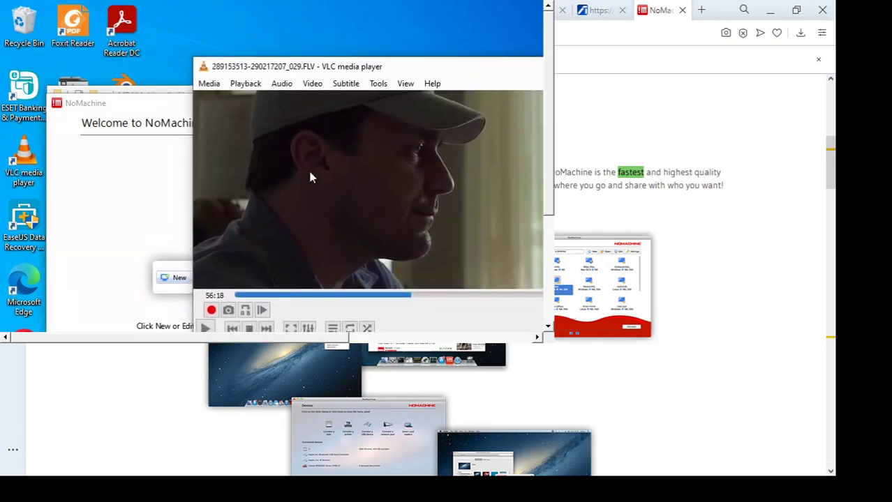
key("space")
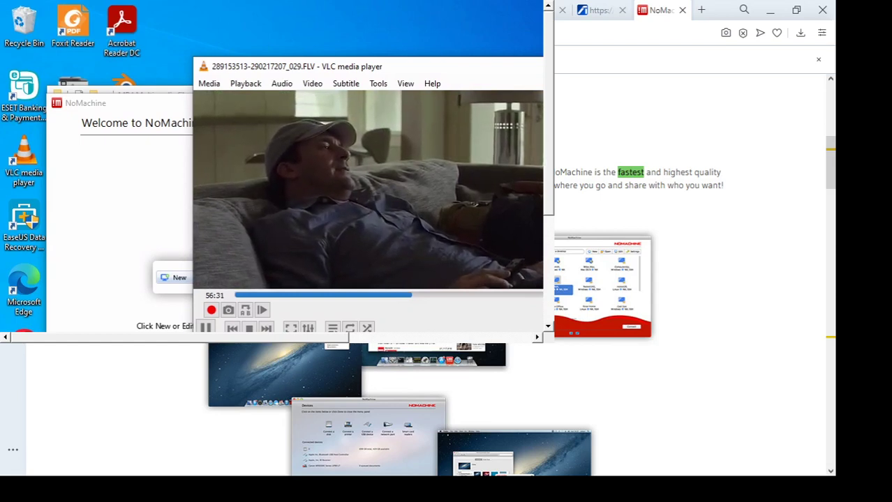
key("space")
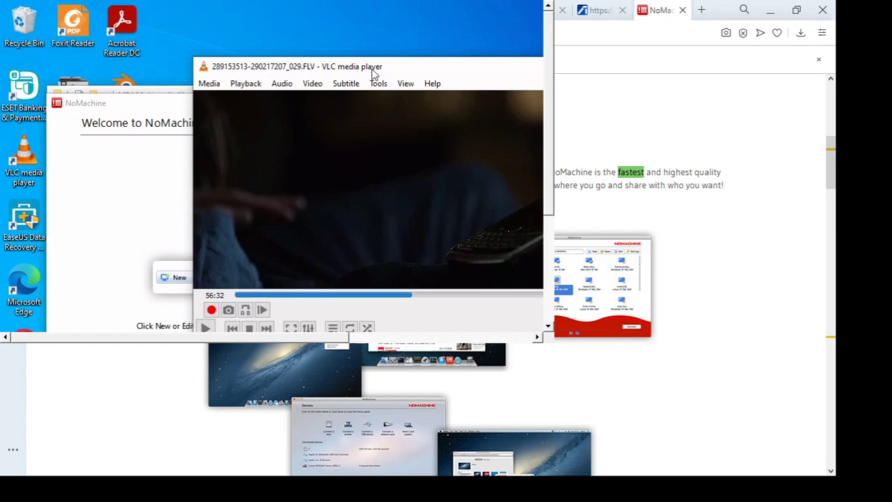
left_click_drag(372, 74, 233, 204)
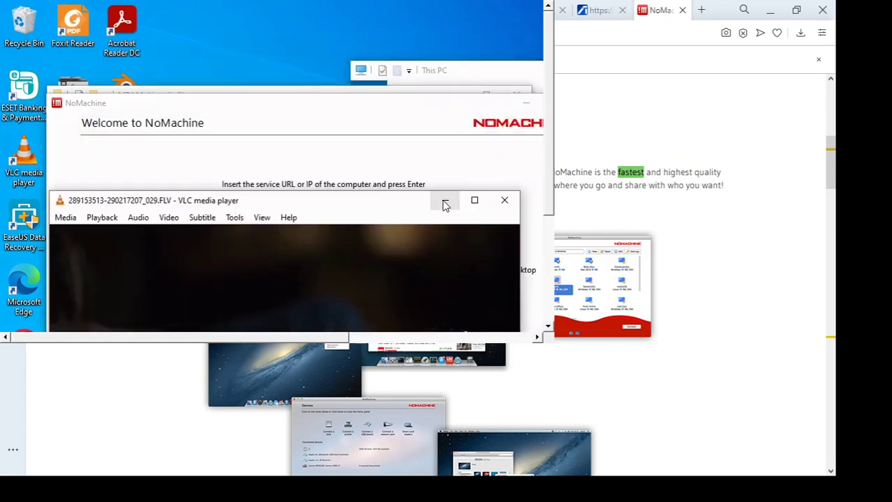
Step: Minimise the remote VLC player and drag the Welcome to NoMachine window left and upward
left_click(445, 202)
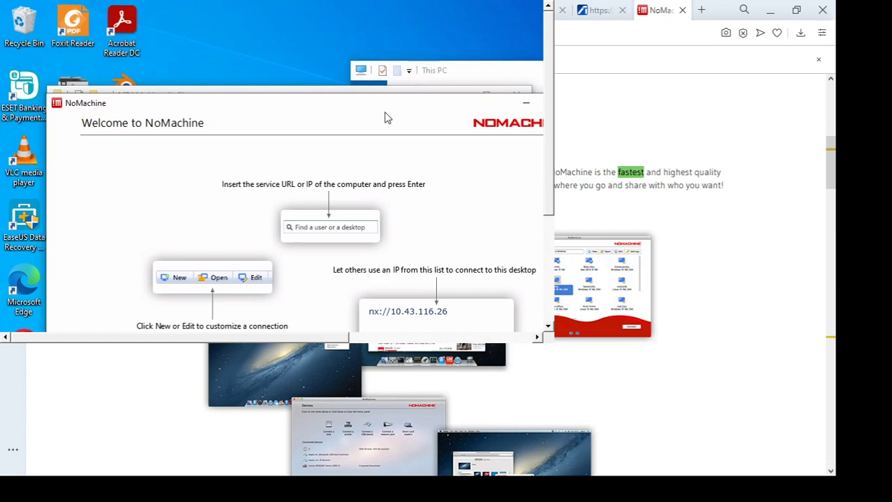
left_click_drag(385, 118, 324, 93)
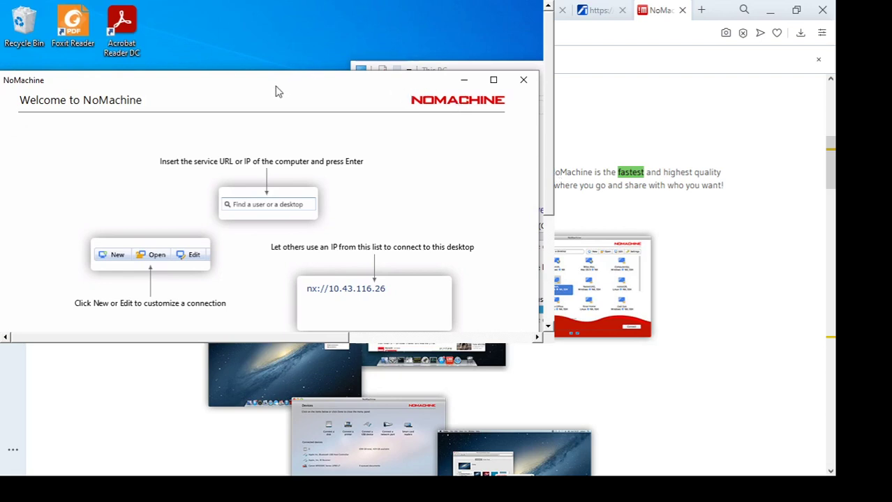
mouse_move(275, 83)
left_mouse_down()
mouse_move(272, 67)
mouse_move(293, 56)
mouse_move(271, 69)
left_mouse_up()
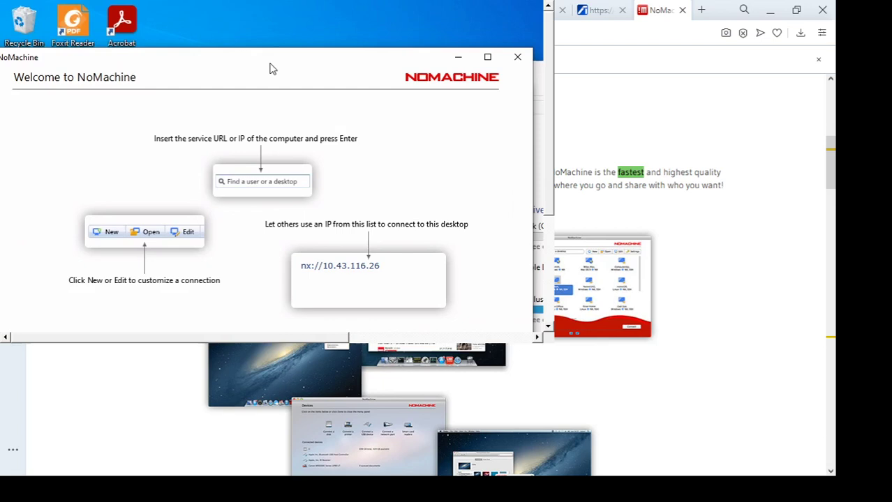
left_click_drag(272, 68, 269, 47)
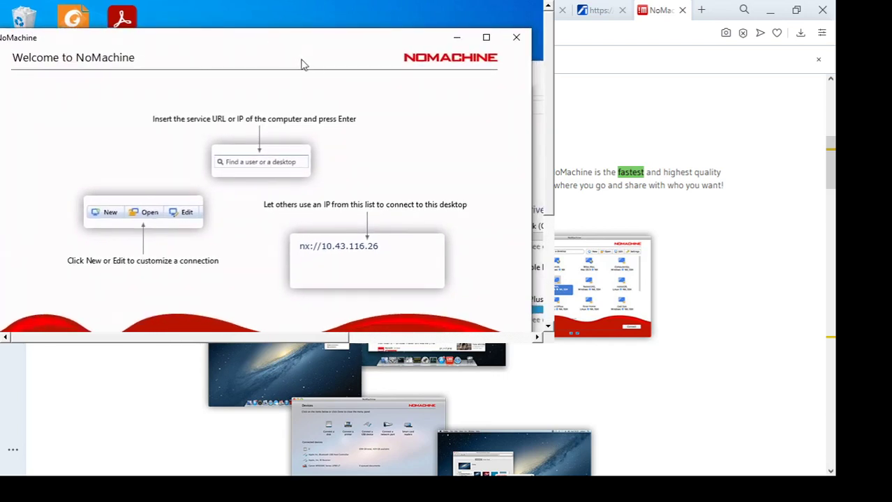